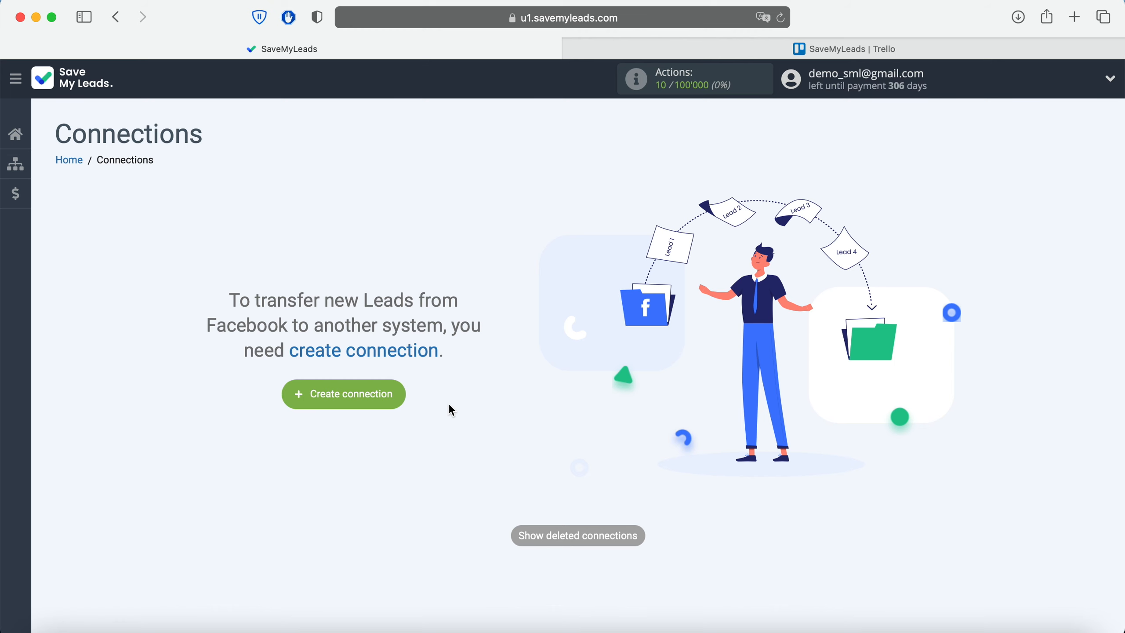
# Create a new connection that generates Trello cards from Facebook leads, using the Trello Create Card option.
pyautogui.click(387, 392)
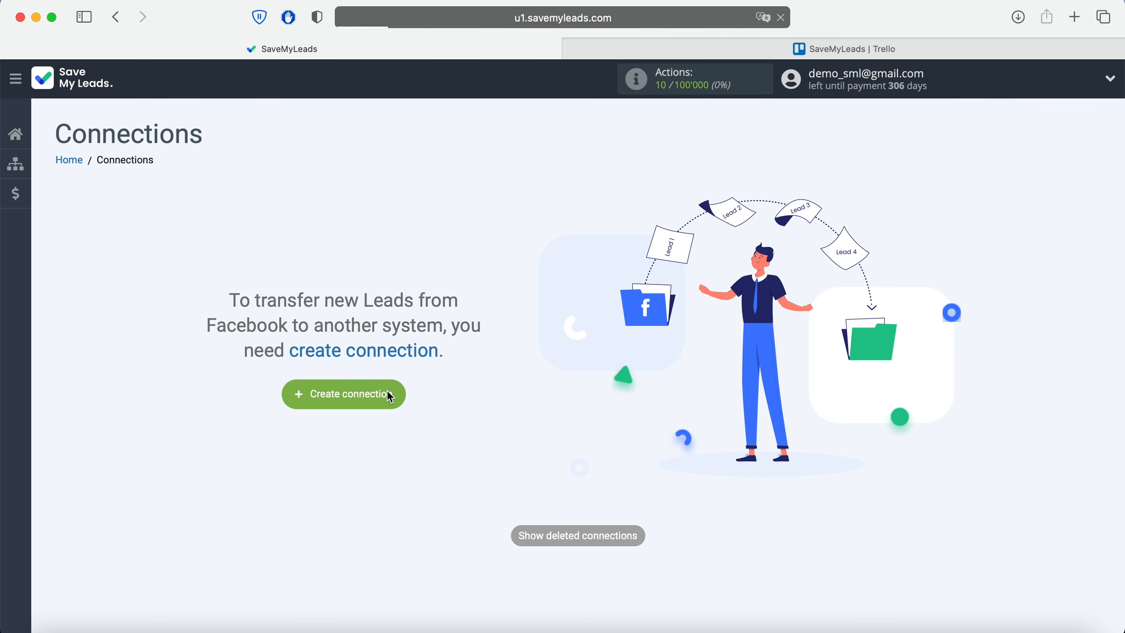
pyautogui.scroll(-10, 388, 394)
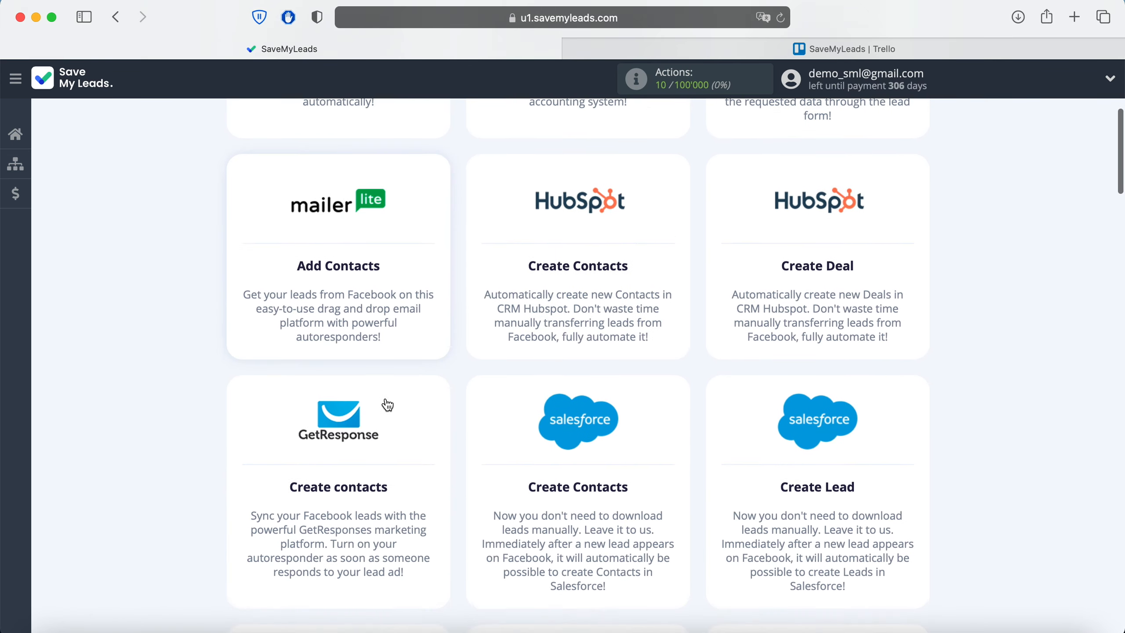
pyautogui.scroll(-15, 388, 405)
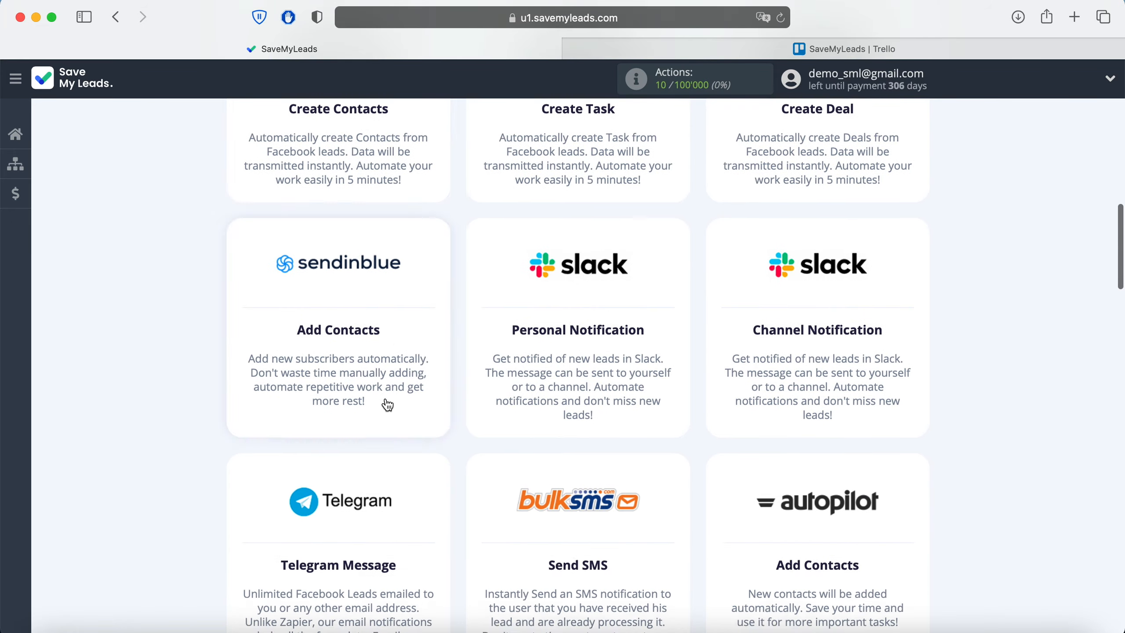
pyautogui.scroll(-12, 387, 404)
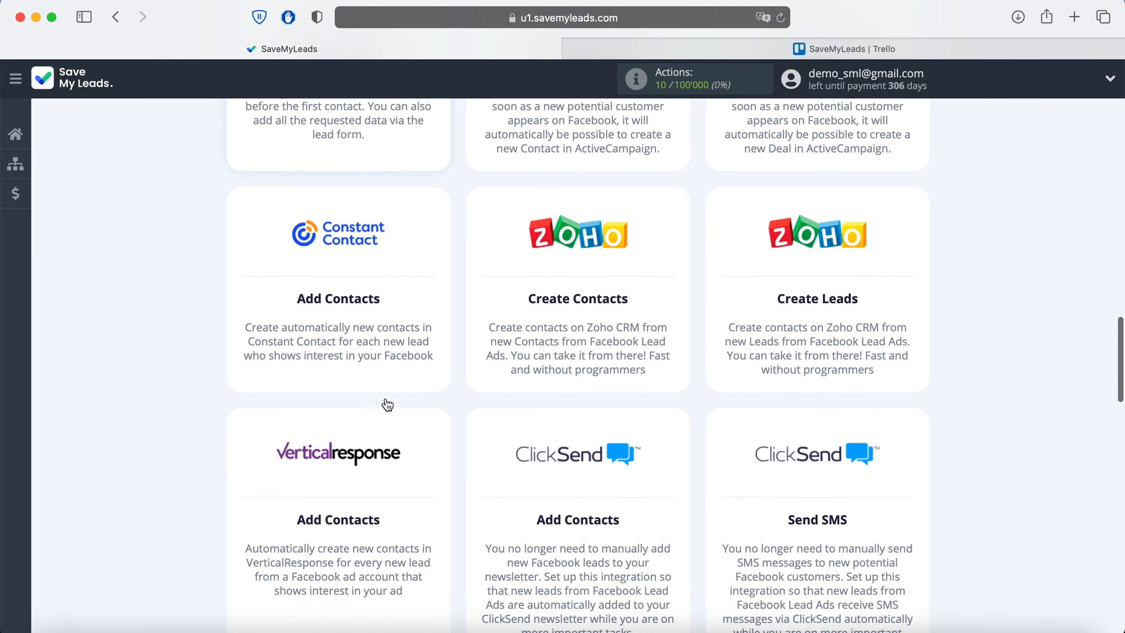
pyautogui.scroll(-12, 388, 404)
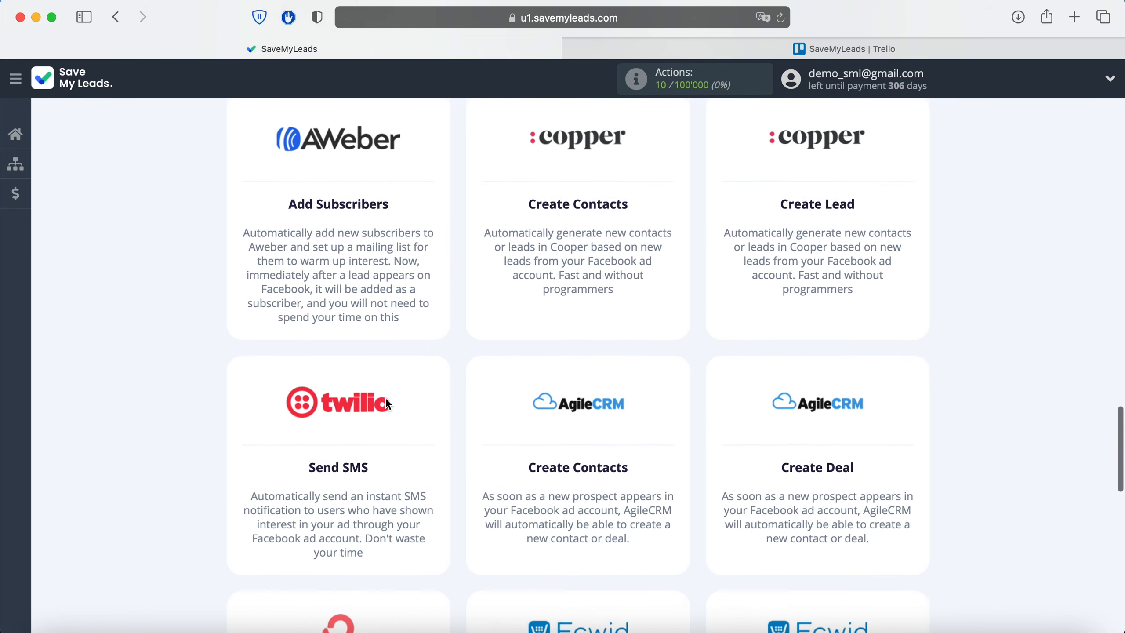
pyautogui.scroll(-8, 388, 405)
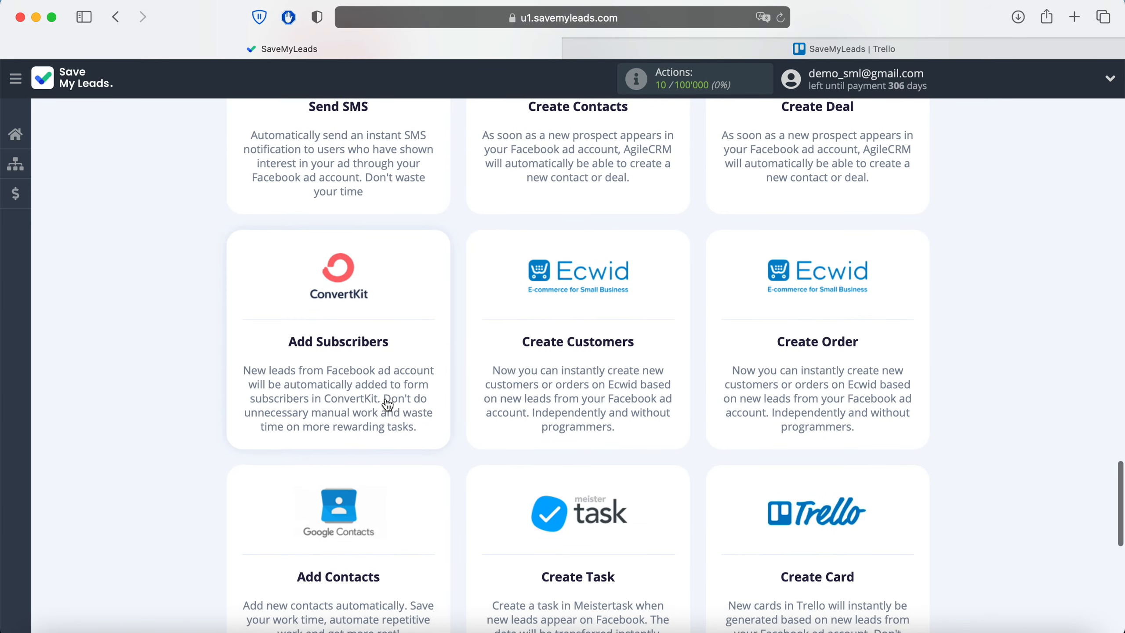
pyautogui.scroll(-1, 388, 404)
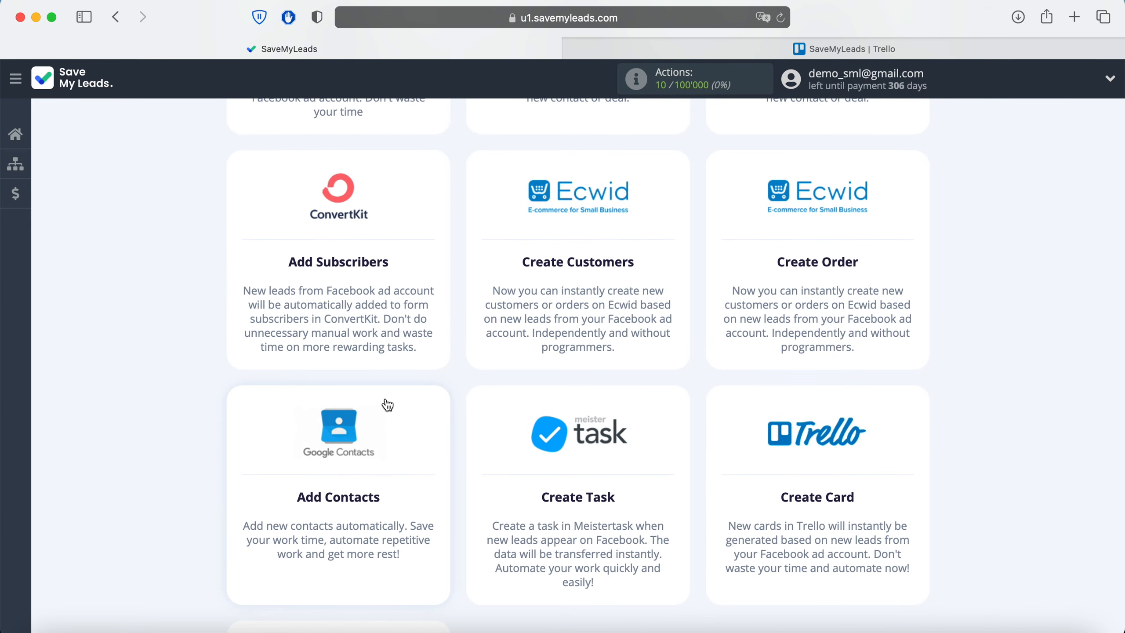
pyautogui.click(831, 460)
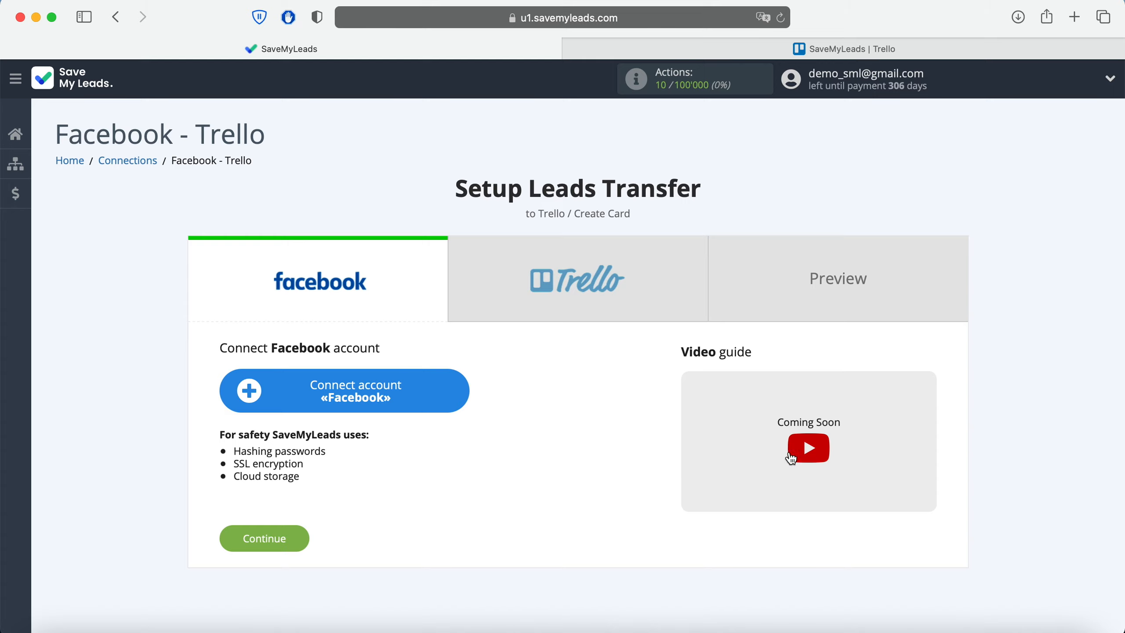
# Start connecting a Facebook account and log in with the saved account login and password.
pyautogui.click(450, 389)
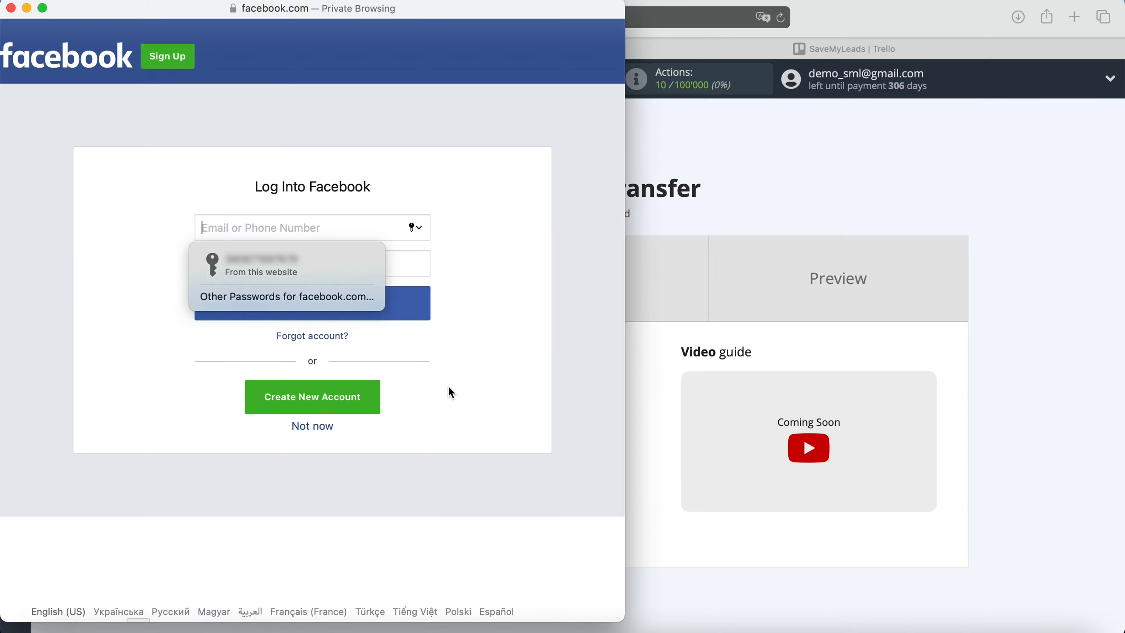
pyautogui.click(327, 267)
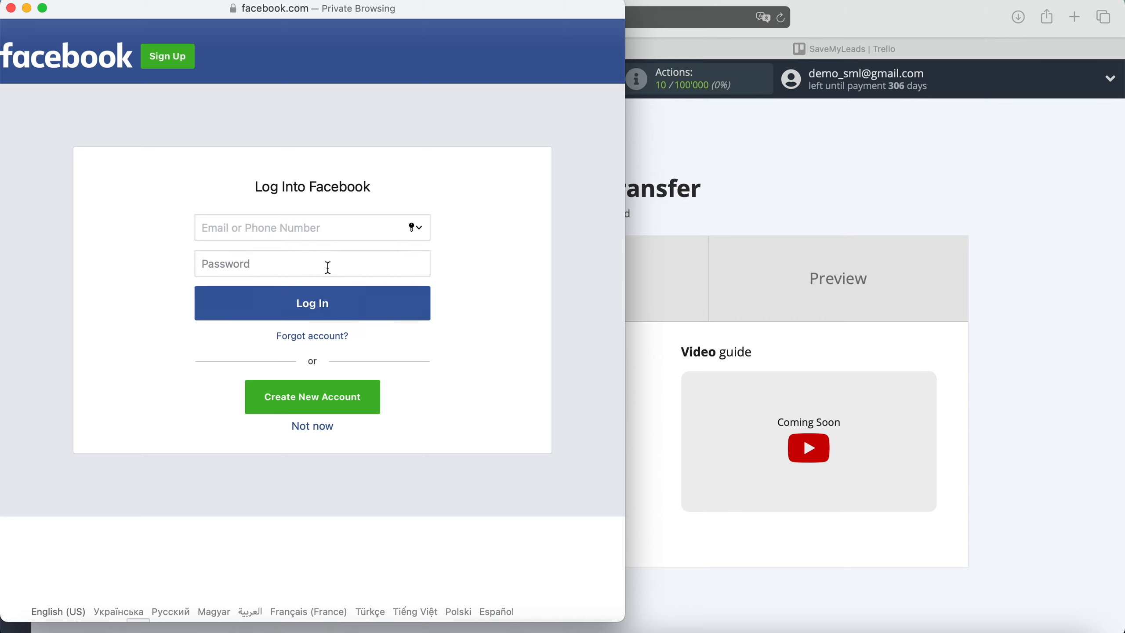
pyautogui.click(345, 307)
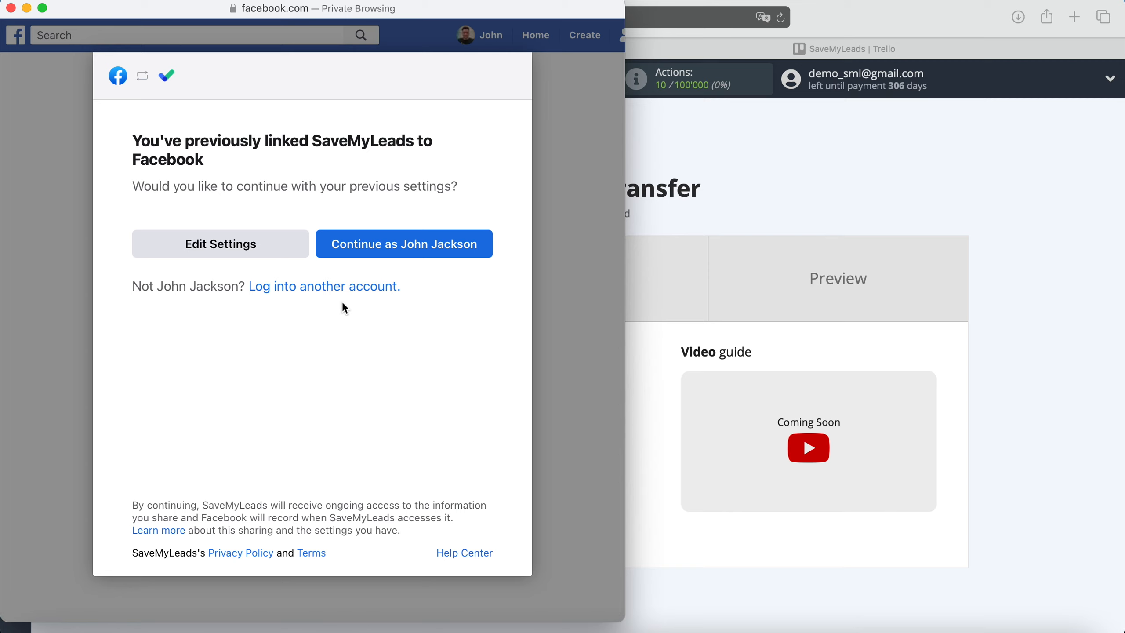
# Edit the Facebook link settings, keeping the FB Lead Forms page and all permissions enabled, and complete the account link.
pyautogui.click(269, 249)
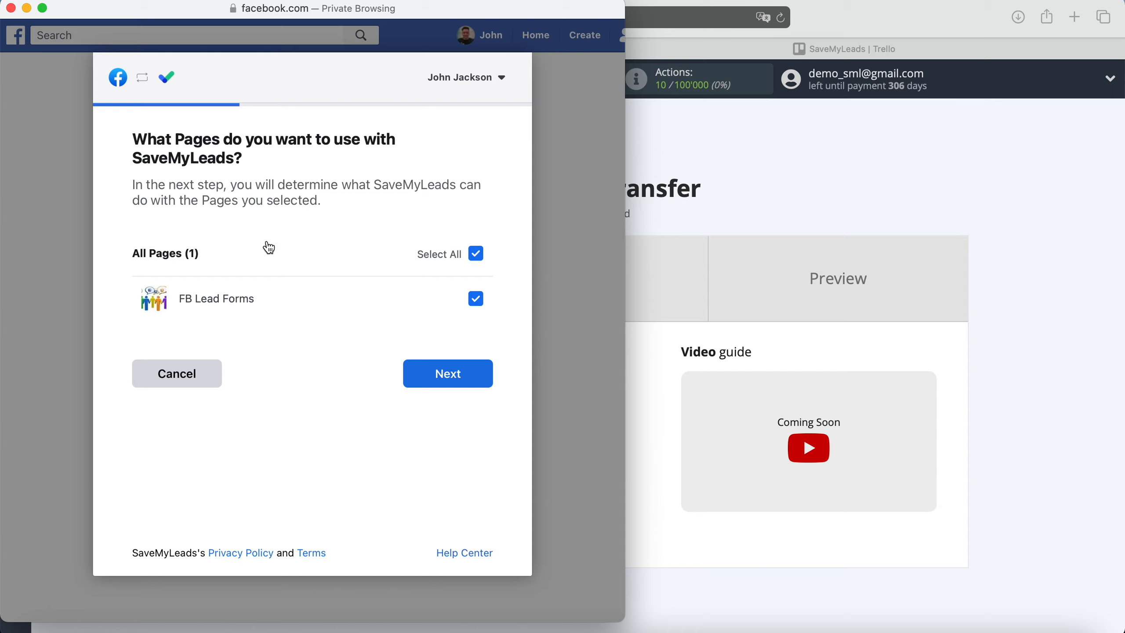
pyautogui.click(465, 375)
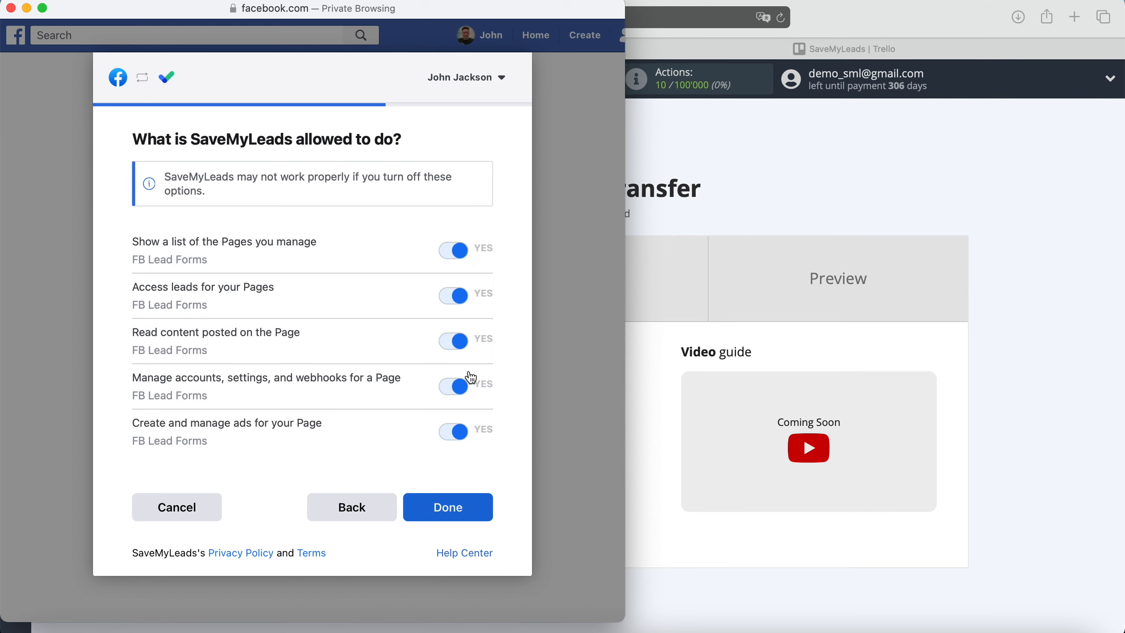
pyautogui.click(443, 509)
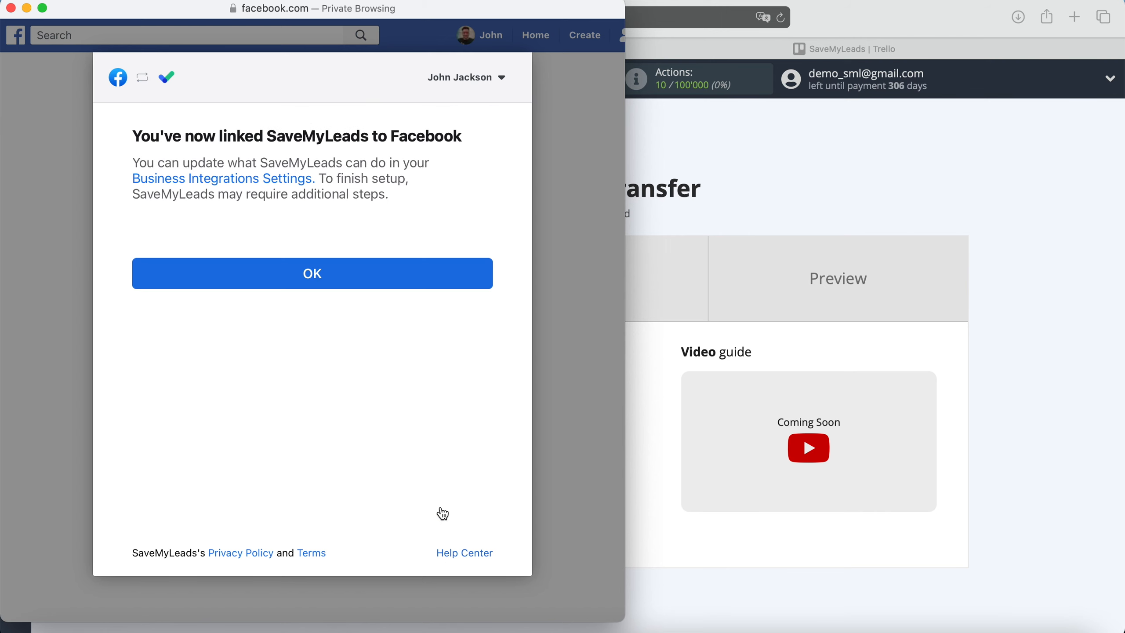
pyautogui.click(319, 273)
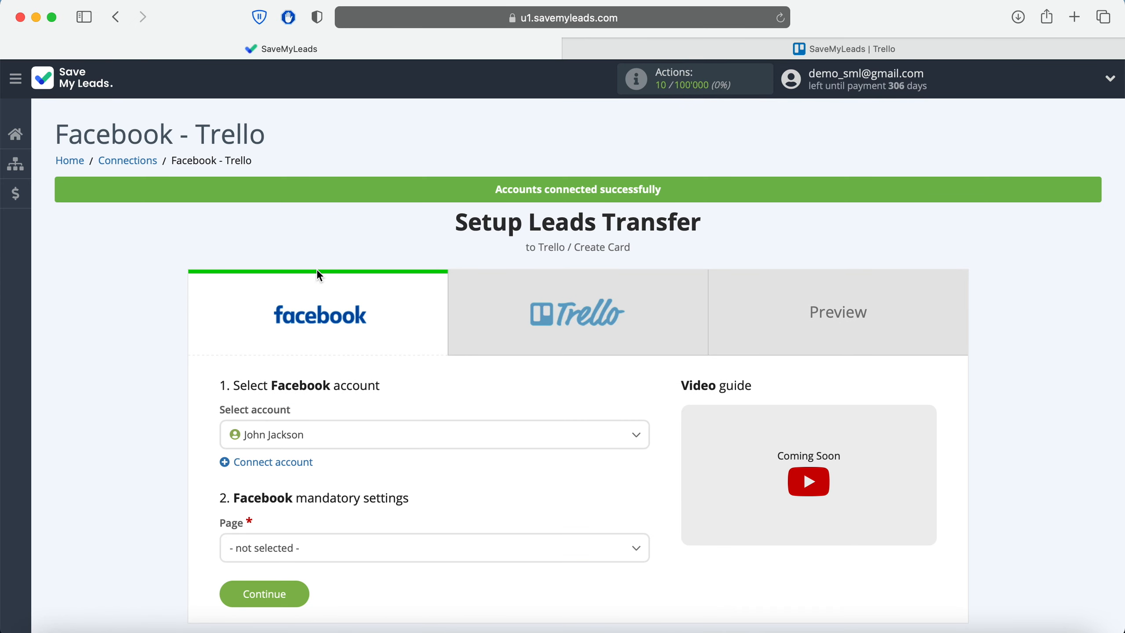
# Select the connected Facebook account and set the page to FB Lead Forms.
pyautogui.click(355, 432)
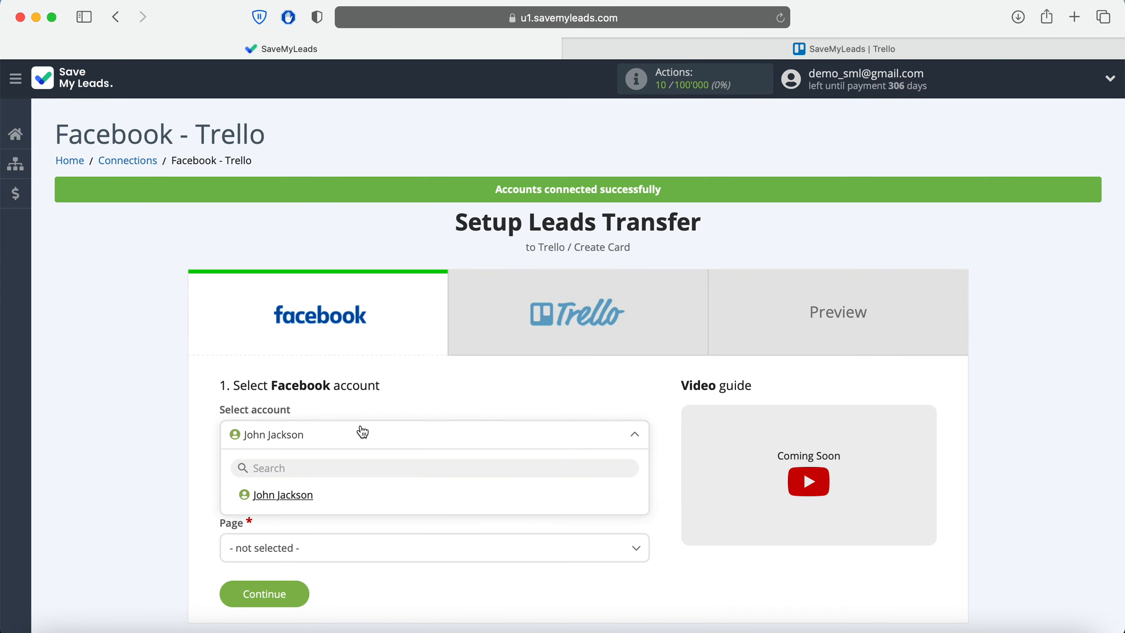
pyautogui.click(301, 496)
pyautogui.scroll(-5, 303, 503)
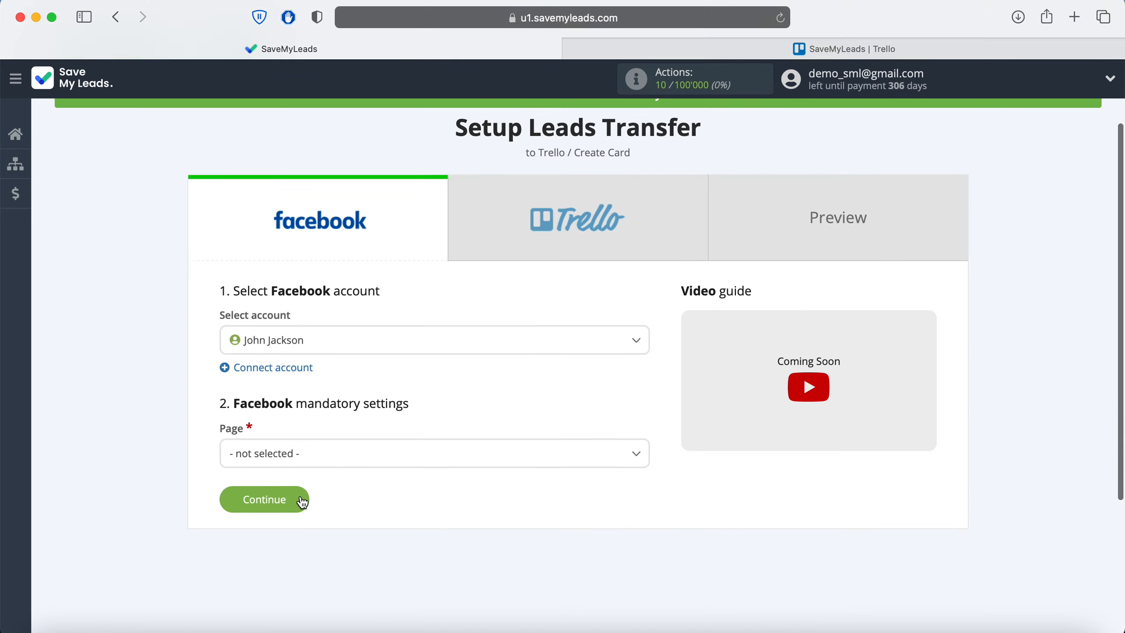
pyautogui.click(335, 389)
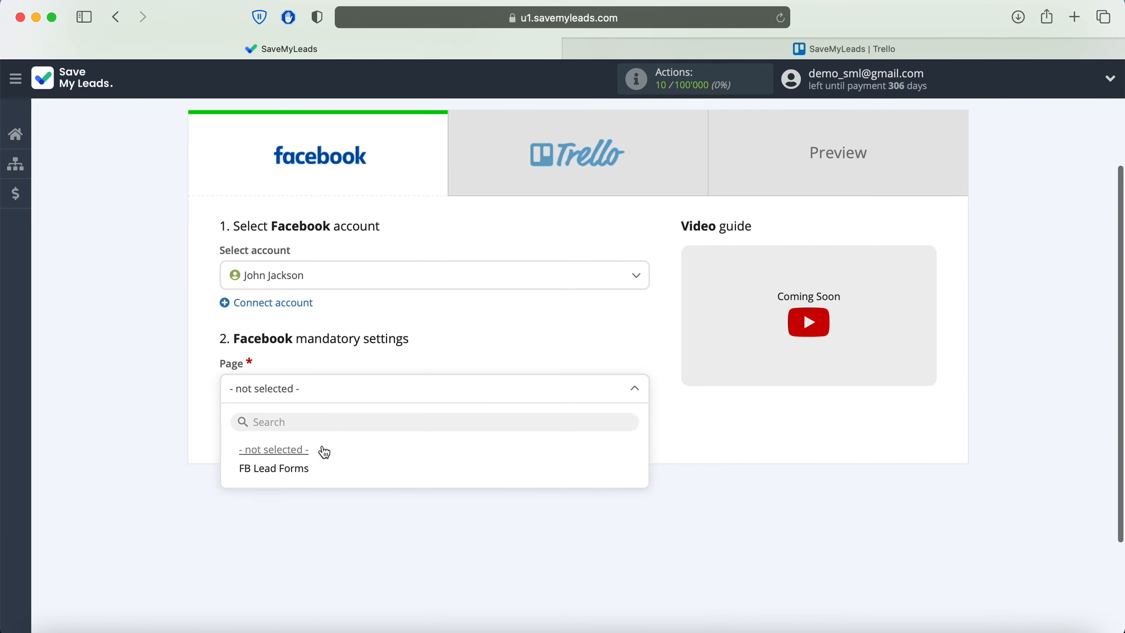
pyautogui.click(325, 478)
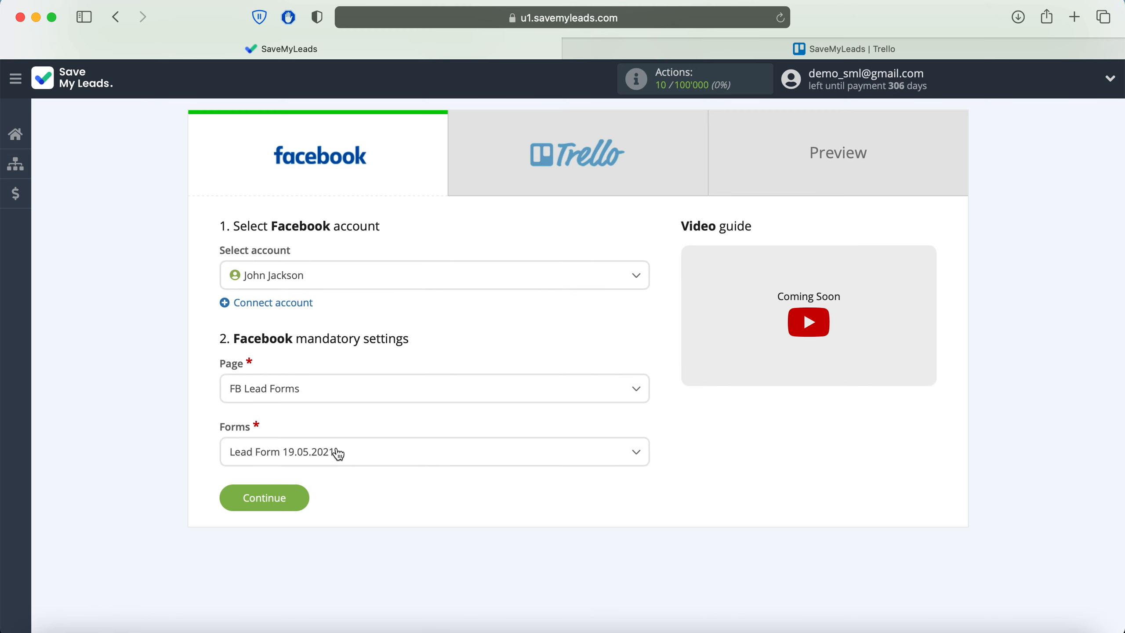
# Set the lead form to Lead Form 19.05.2021 and continue to the Trello setup.
pyautogui.click(336, 453)
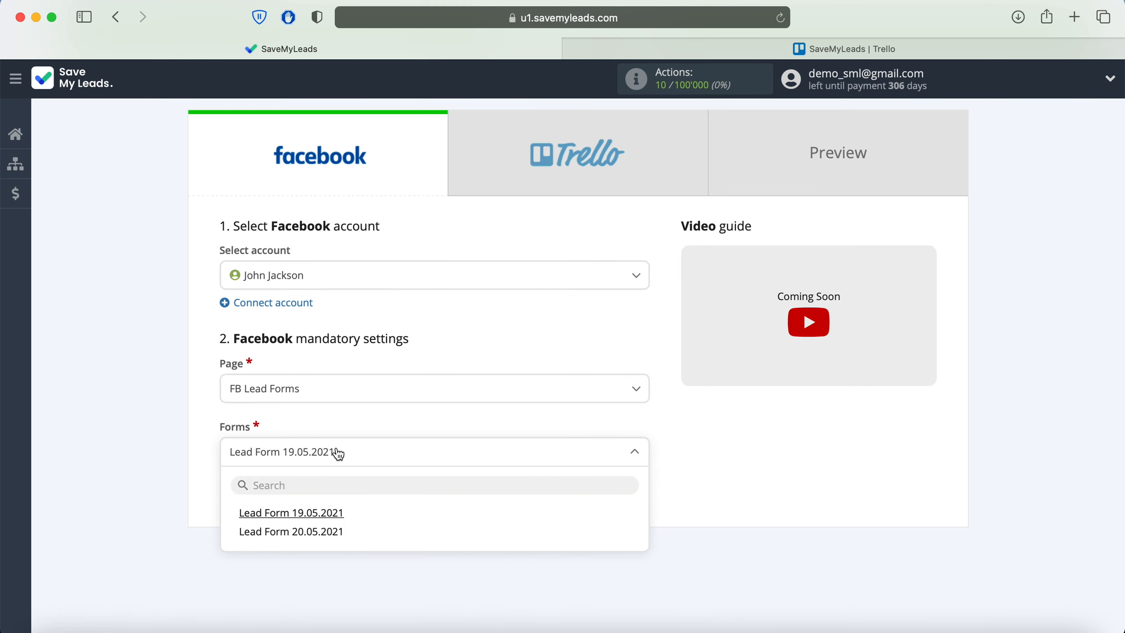
pyautogui.click(349, 514)
pyautogui.click(298, 498)
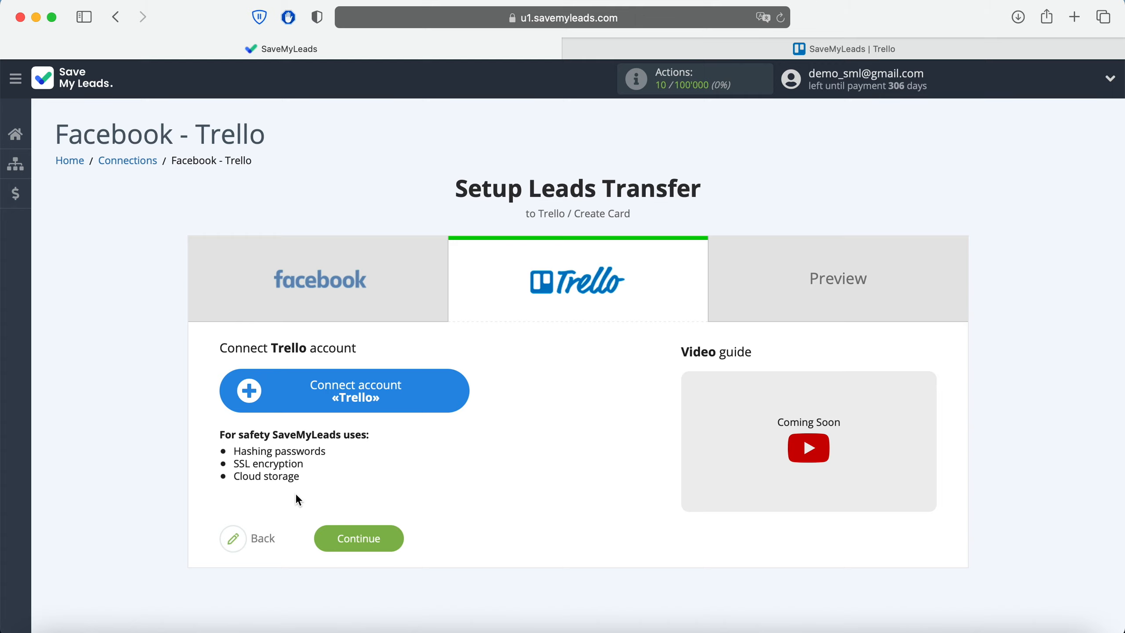
# Start connecting a Trello account and log in through Atlassian with the account email and saved password.
pyautogui.click(461, 390)
pyautogui.scroll(-2, 461, 386)
pyautogui.click(457, 594)
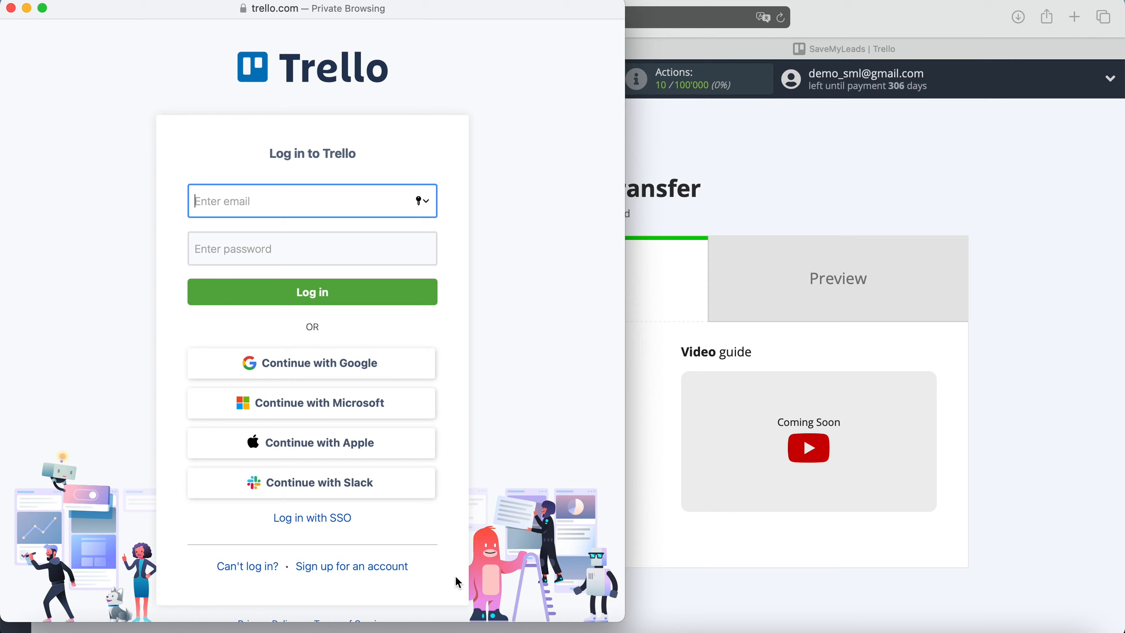
pyautogui.rightClick(242, 199)
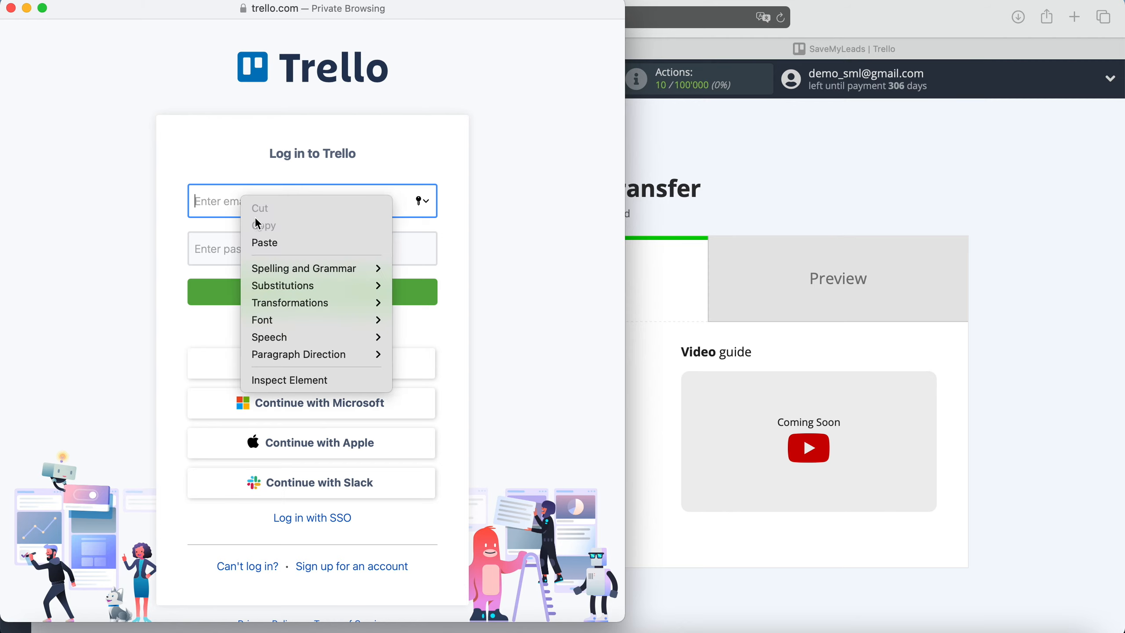
pyautogui.click(279, 243)
pyautogui.click(274, 244)
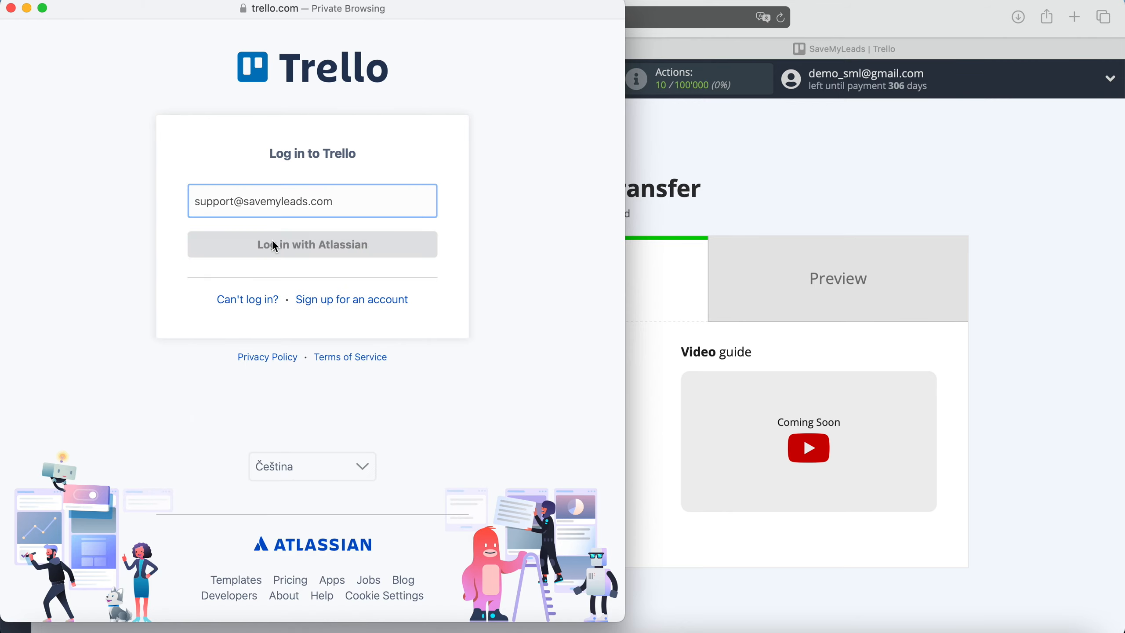
pyautogui.click(280, 275)
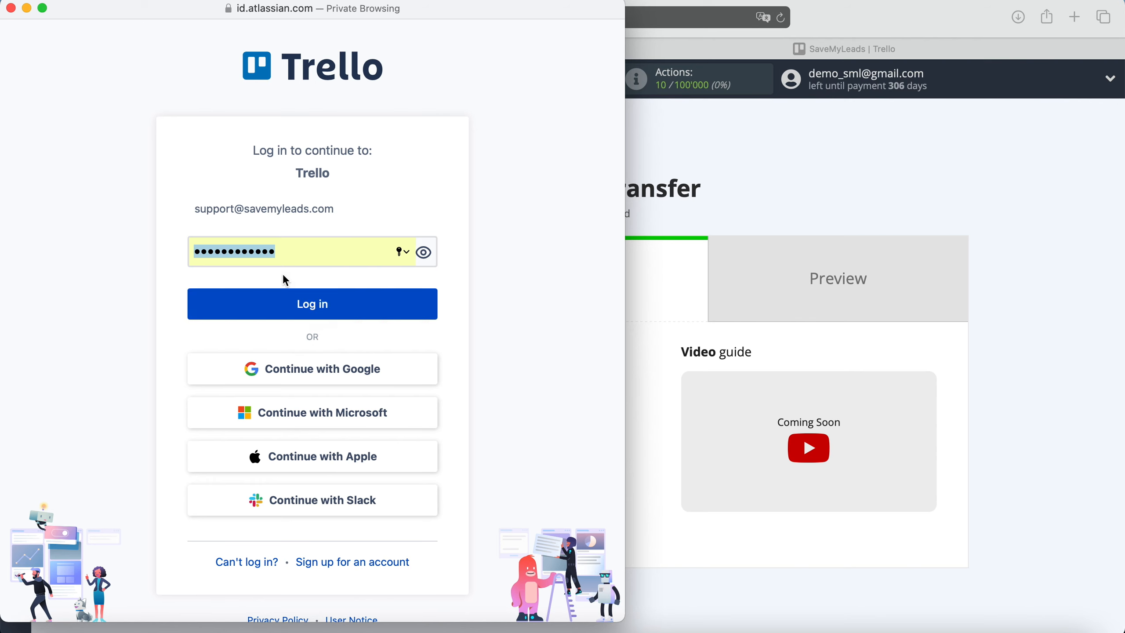
pyautogui.click(355, 311)
# Allow SaveMyLeads to access the Trello account's boards and Workspaces.
pyautogui.scroll(-6, 355, 311)
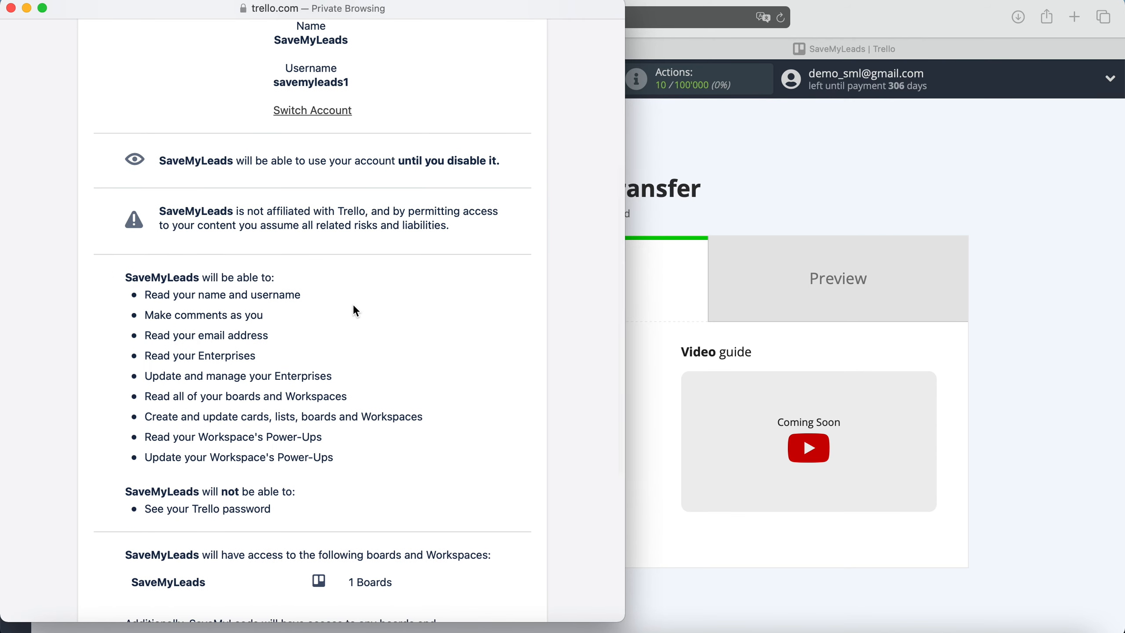
pyautogui.scroll(-3, 356, 312)
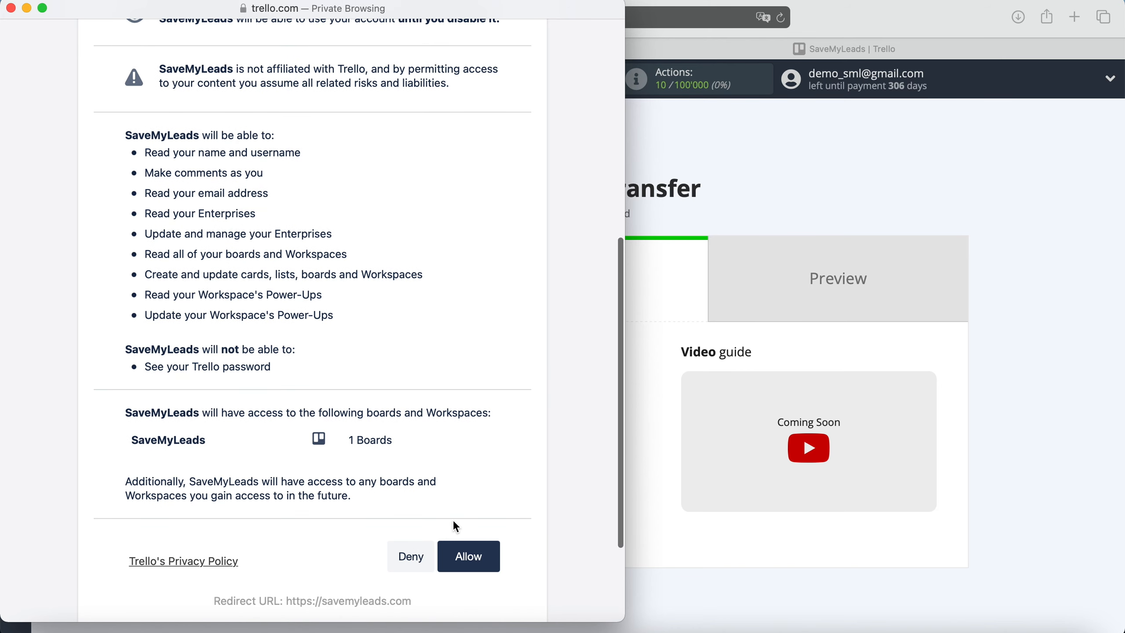
pyautogui.click(466, 554)
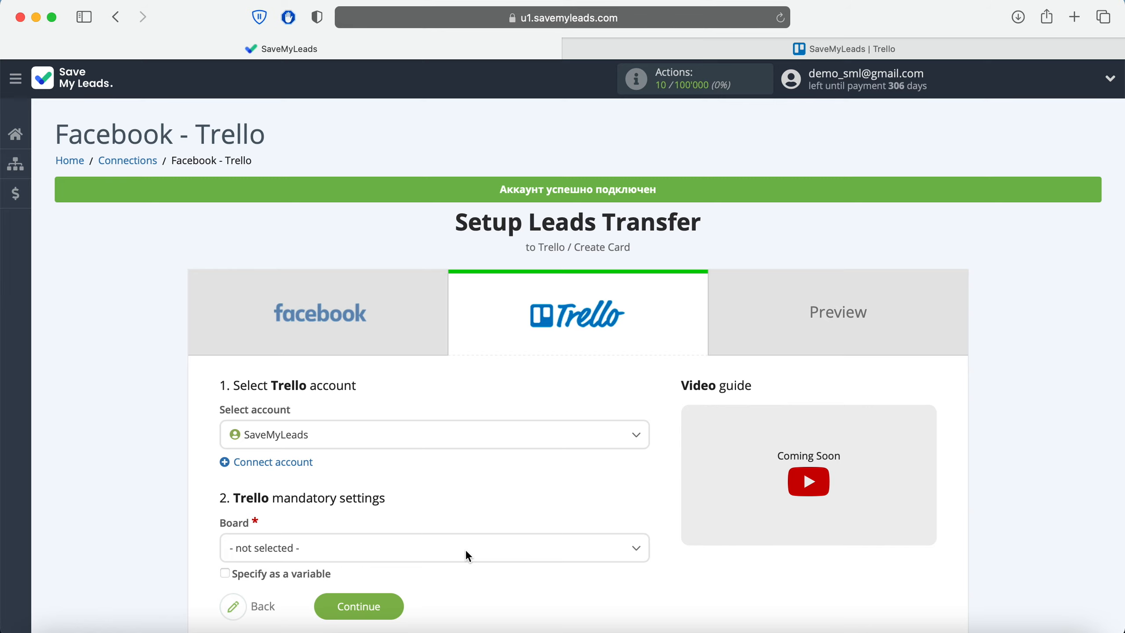
# Select the SaveMyLeads Trello account and set the board to SaveMyLeads.
pyautogui.click(390, 446)
pyautogui.click(329, 492)
pyautogui.scroll(-3, 322, 500)
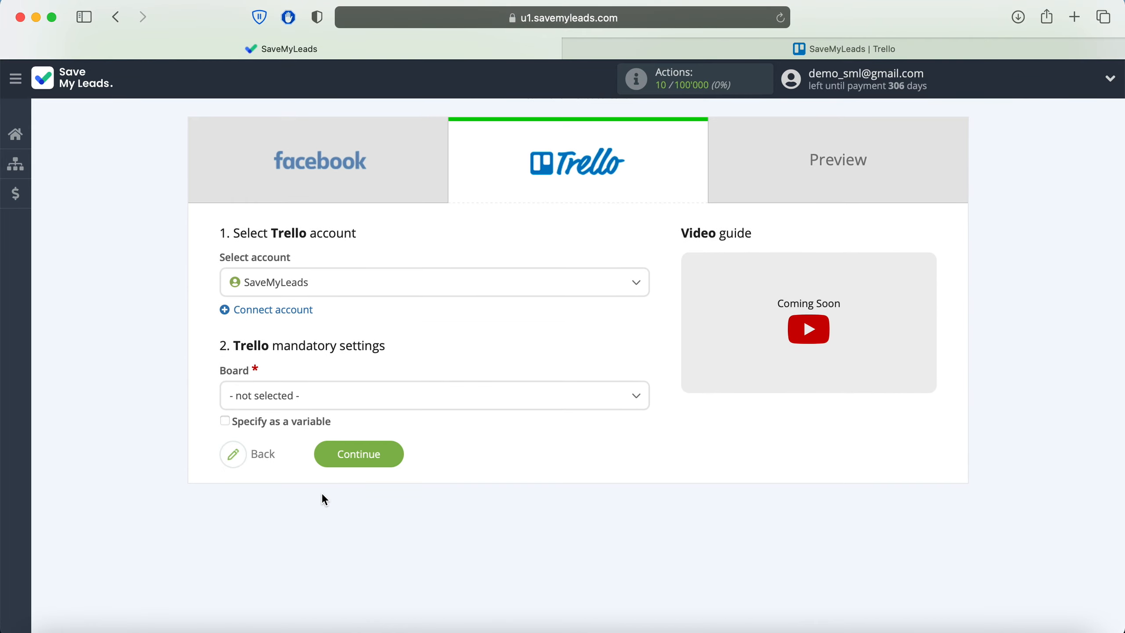
pyautogui.click(383, 397)
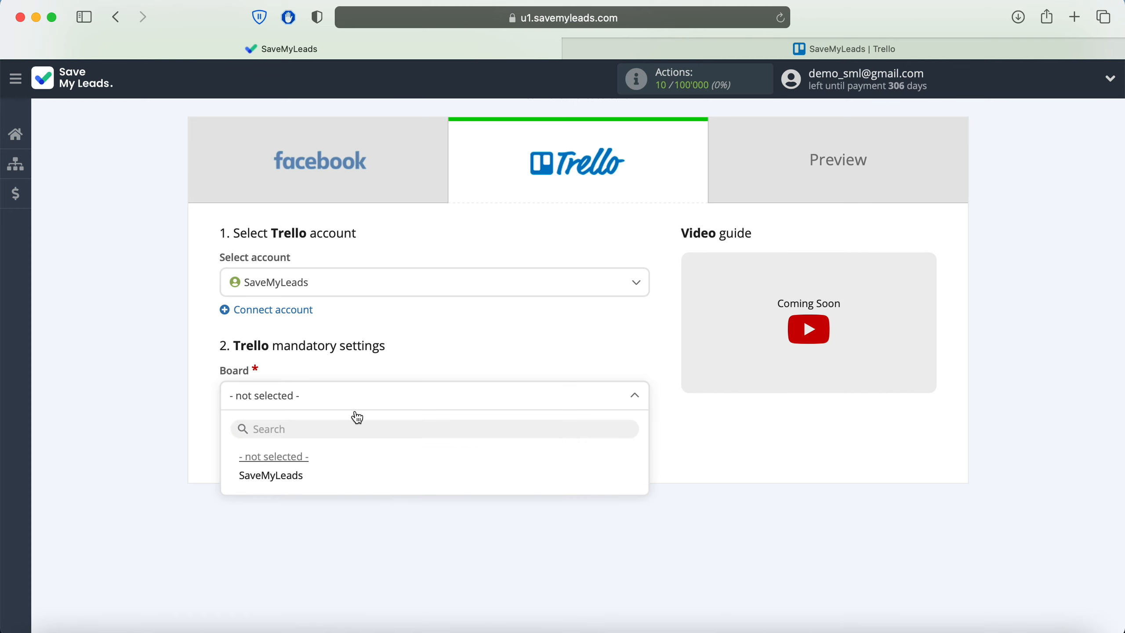
pyautogui.click(308, 478)
# Review the Trello card fields and the Facebook variables available for the card's Name field.
pyautogui.scroll(-5, 308, 479)
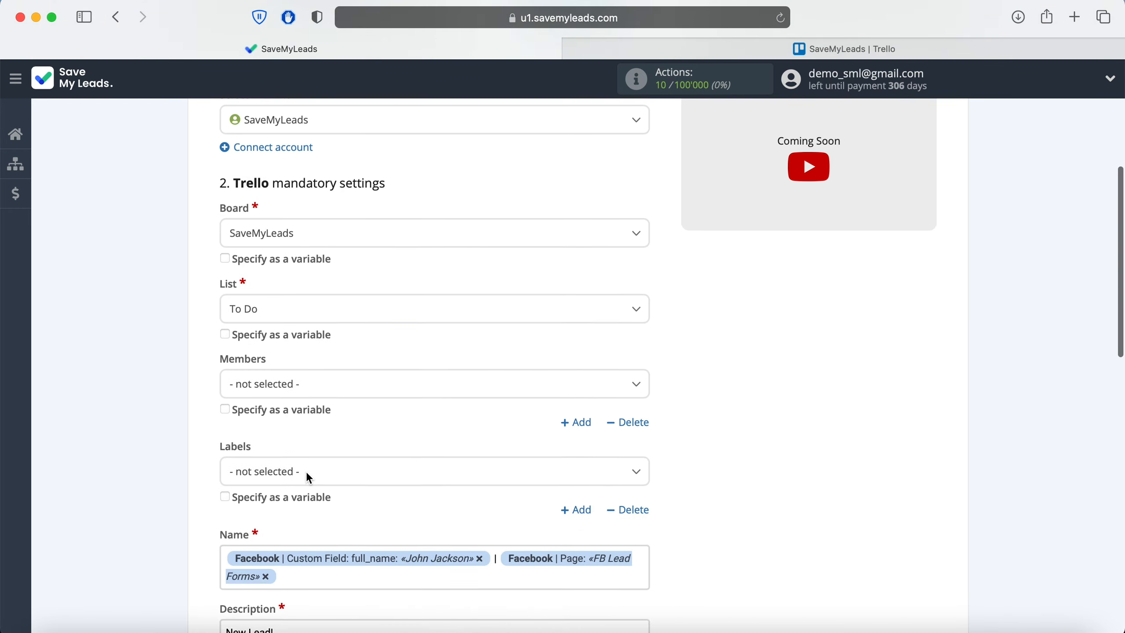
pyautogui.scroll(-1, 309, 477)
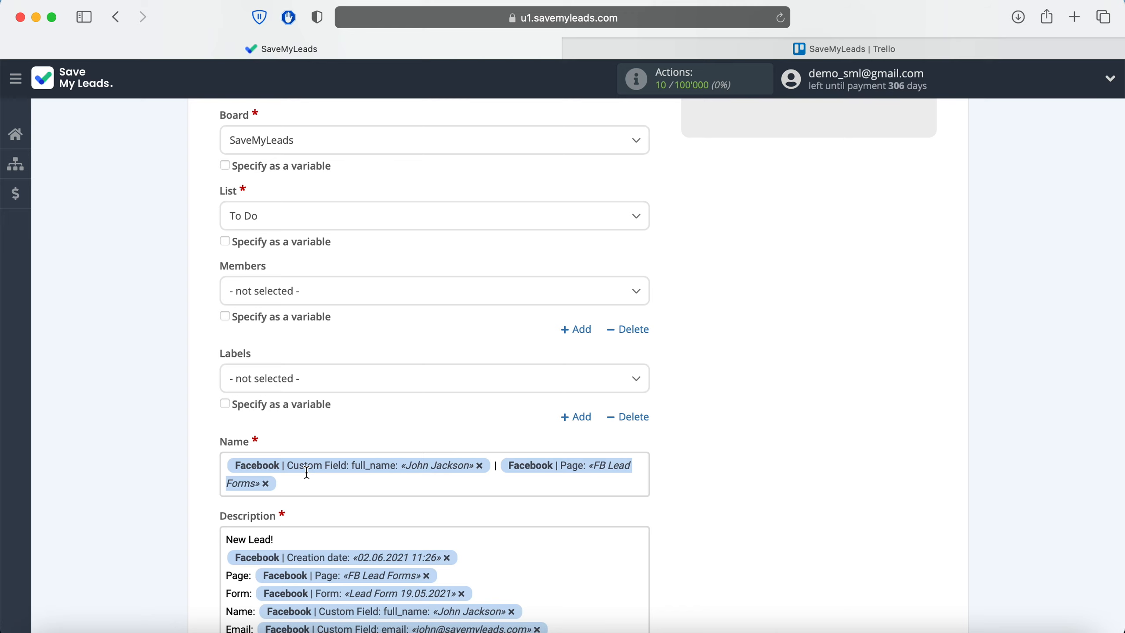
pyautogui.click(306, 472)
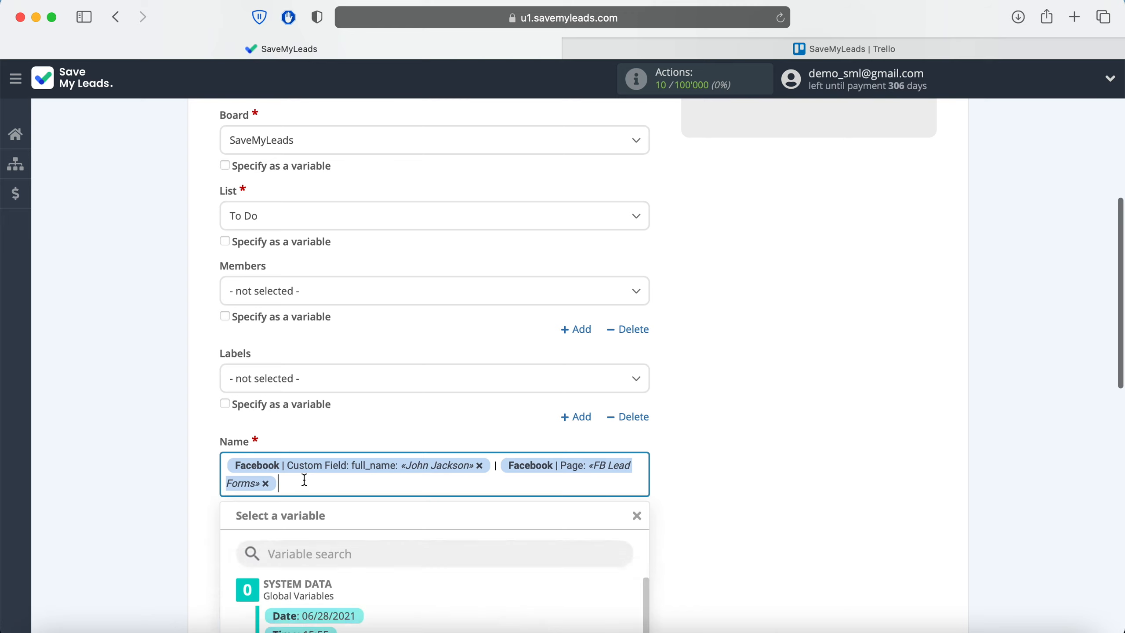
pyautogui.scroll(-10, 354, 457)
pyautogui.scroll(-3, 496, 375)
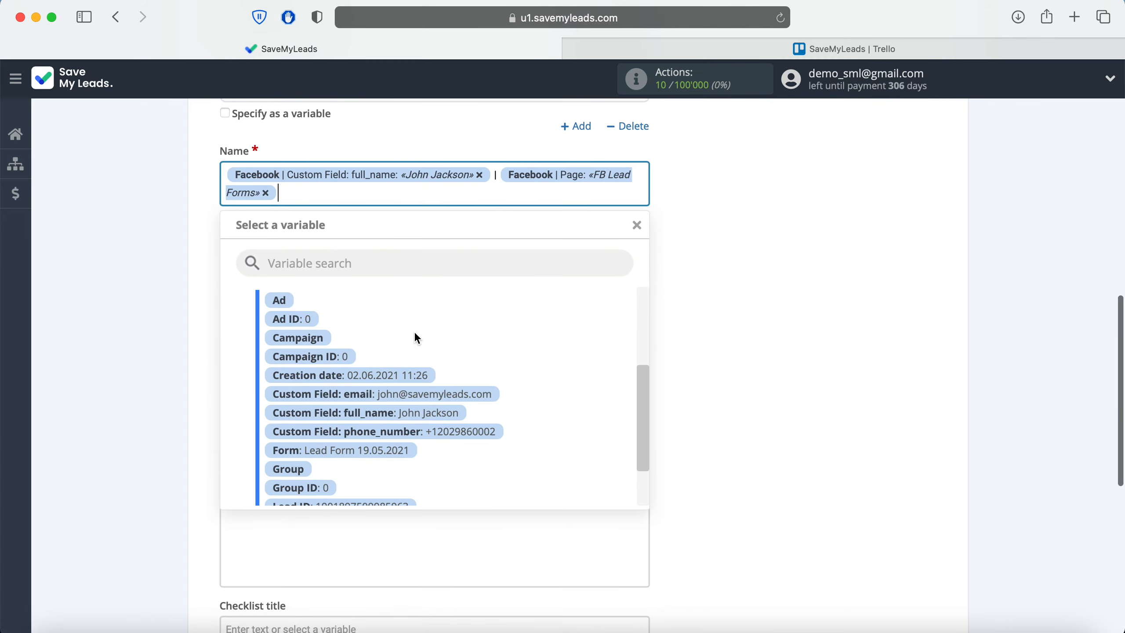
pyautogui.click(719, 432)
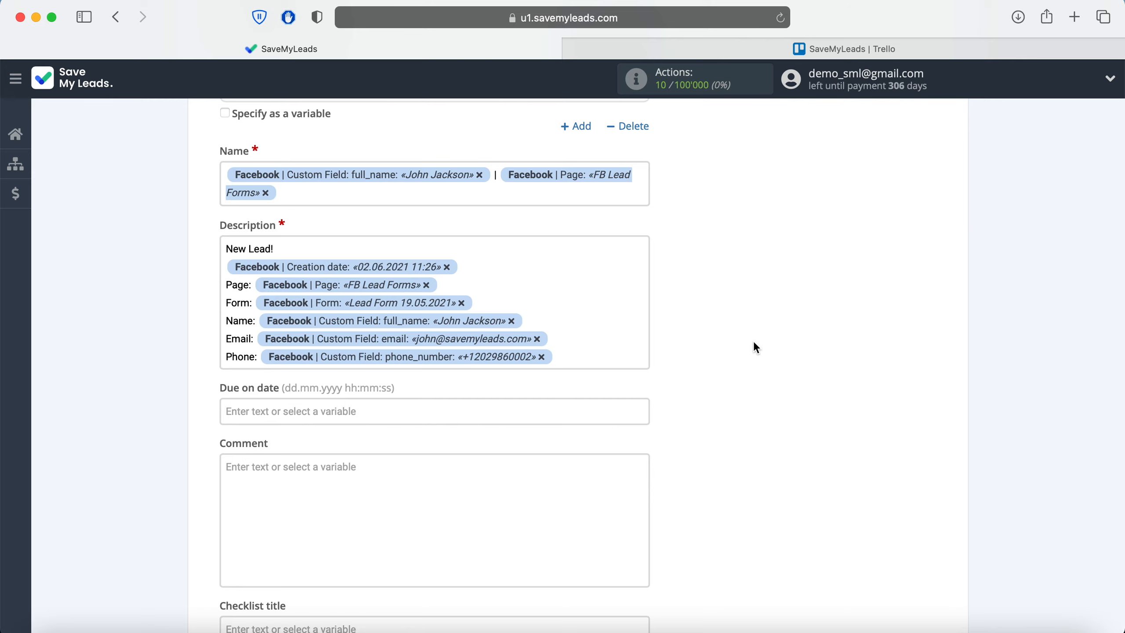
# Accept the Trello card field mapping, review the Create Card preview, and send test data to Trello.
pyautogui.scroll(-5, 754, 343)
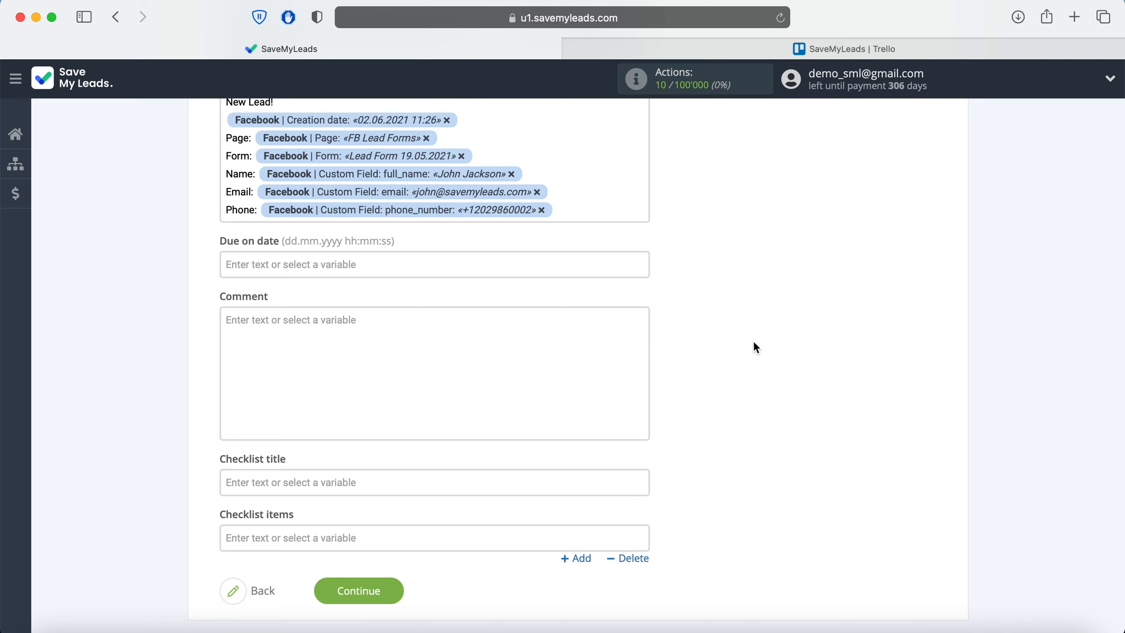
pyautogui.click(383, 586)
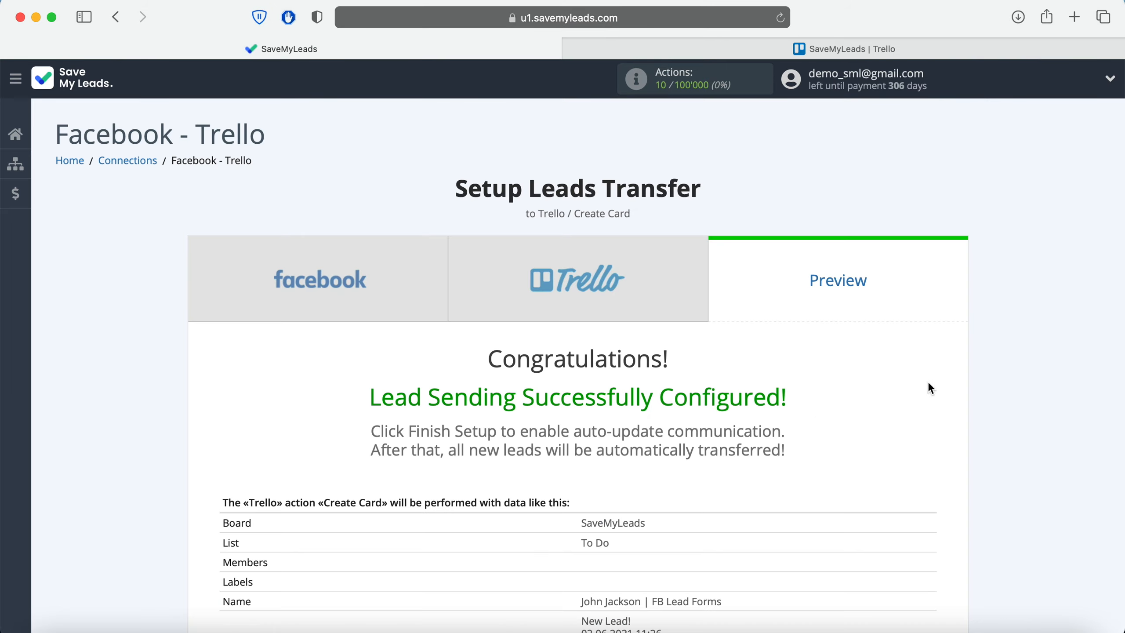
pyautogui.scroll(-10, 1044, 391)
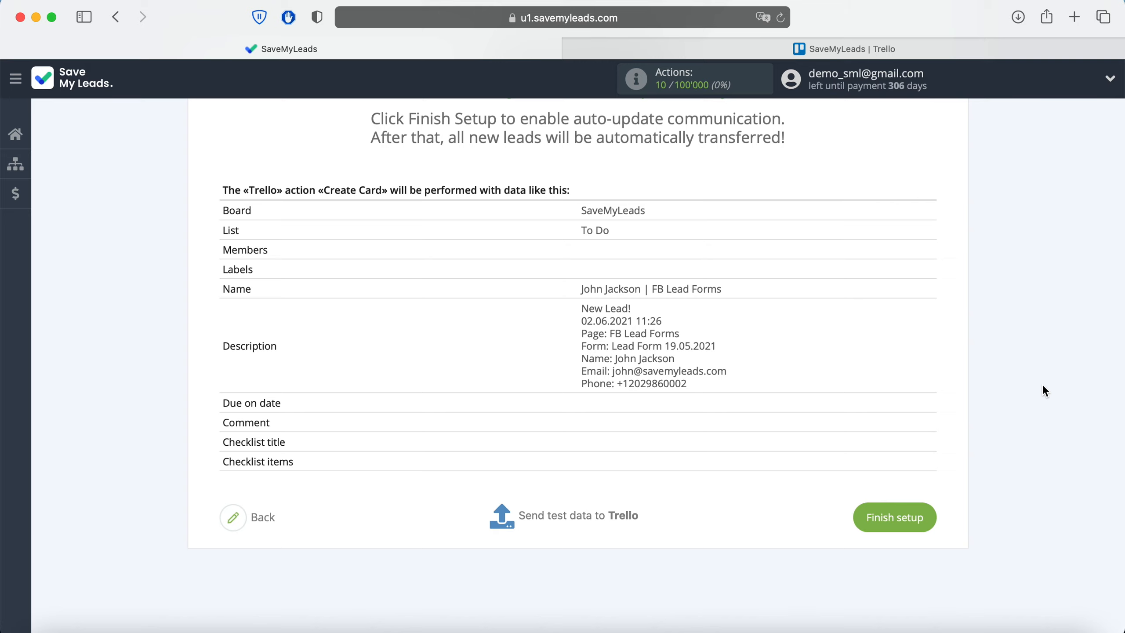
pyautogui.click(582, 516)
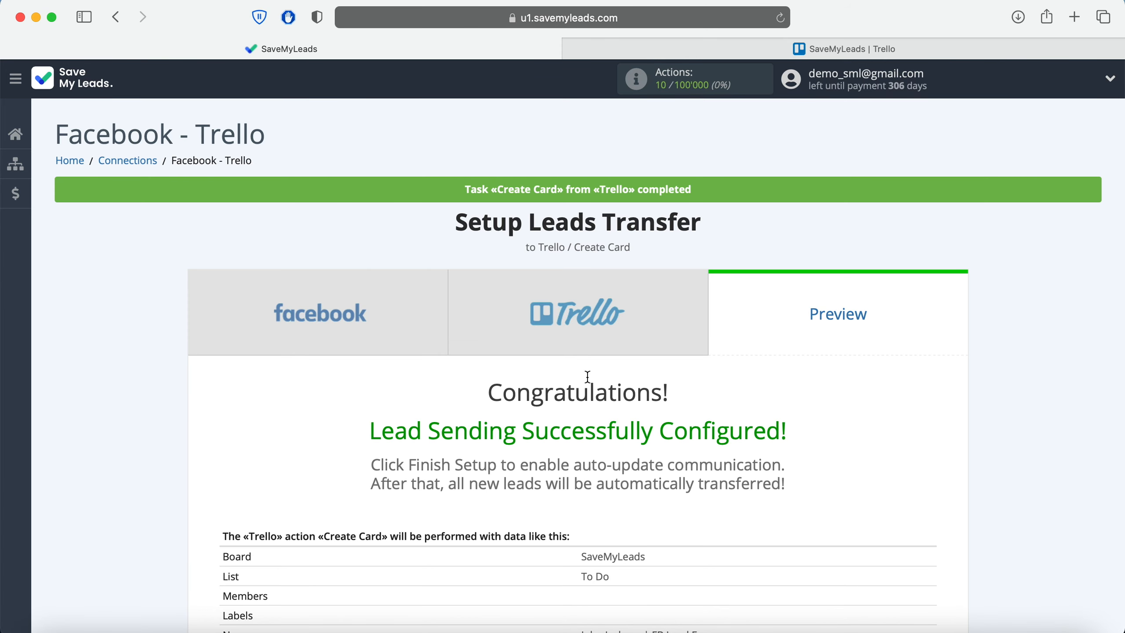
# Switch to the Trello board and open the test lead card in the To Do list to check its description.
pyautogui.click(800, 49)
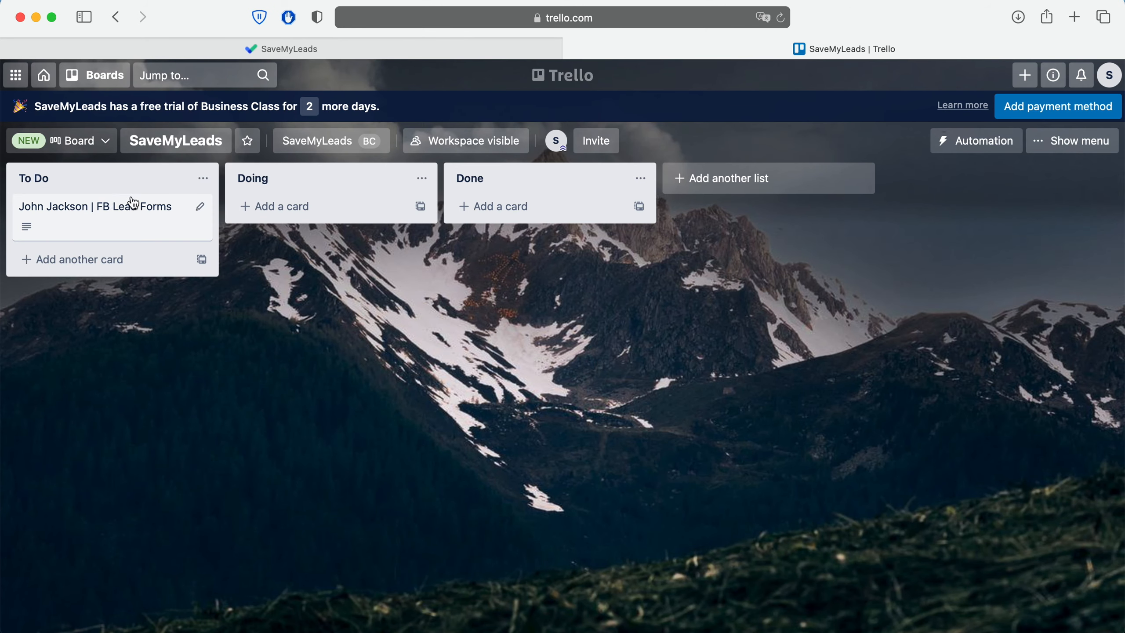
pyautogui.click(113, 210)
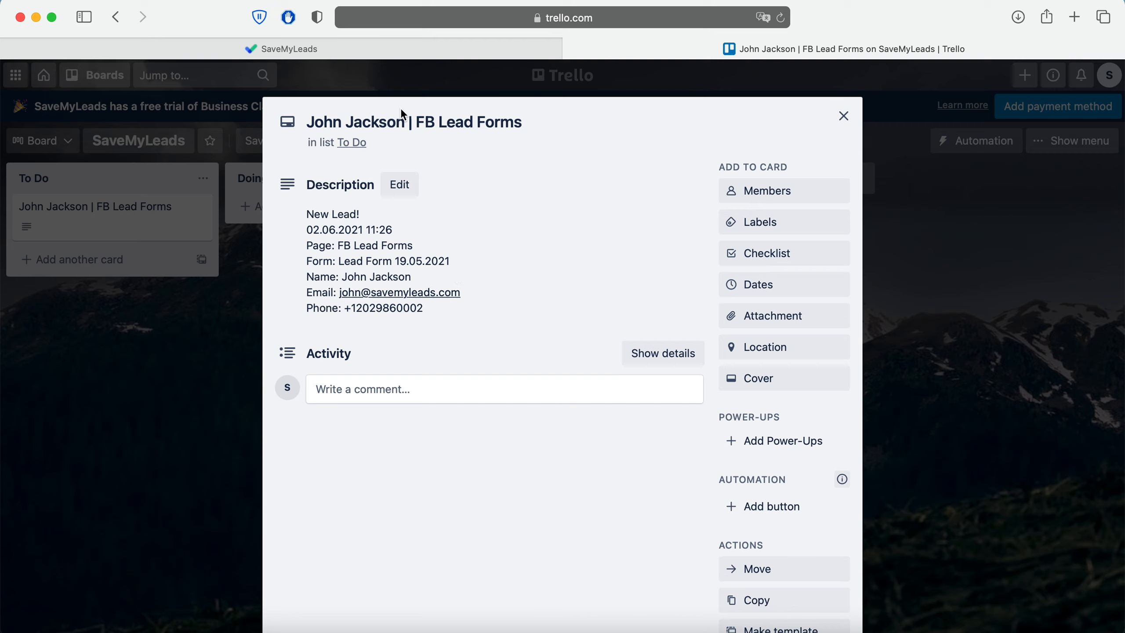
# Return to SaveMyLeads and finish the setup of the Facebook - Trello connection.
pyautogui.click(352, 49)
pyautogui.scroll(-6, 1013, 452)
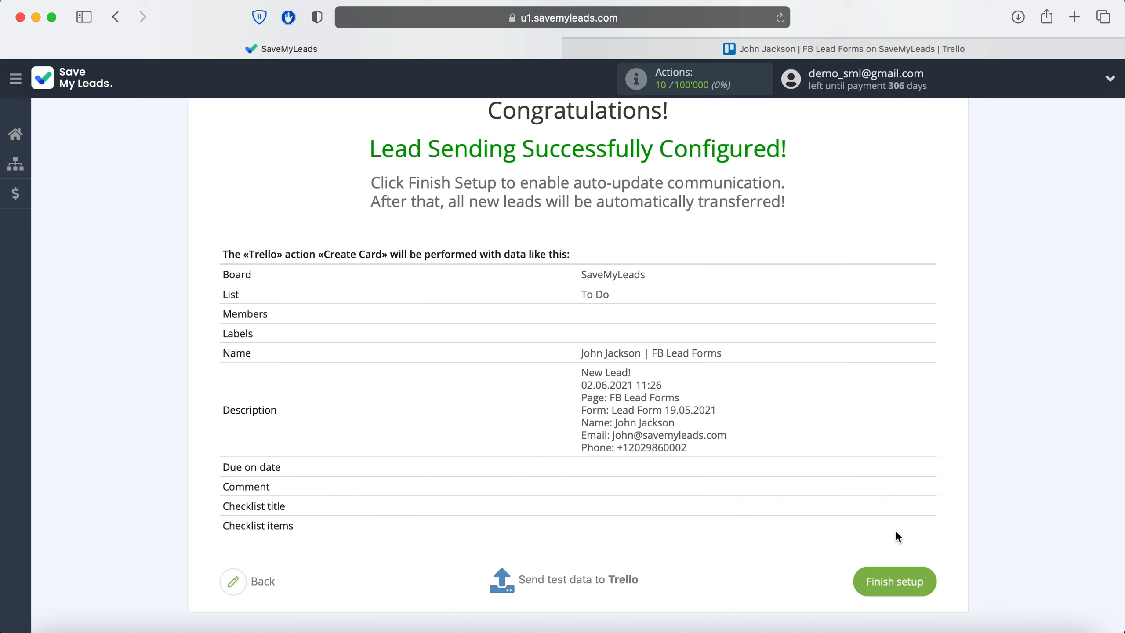
pyautogui.click(894, 581)
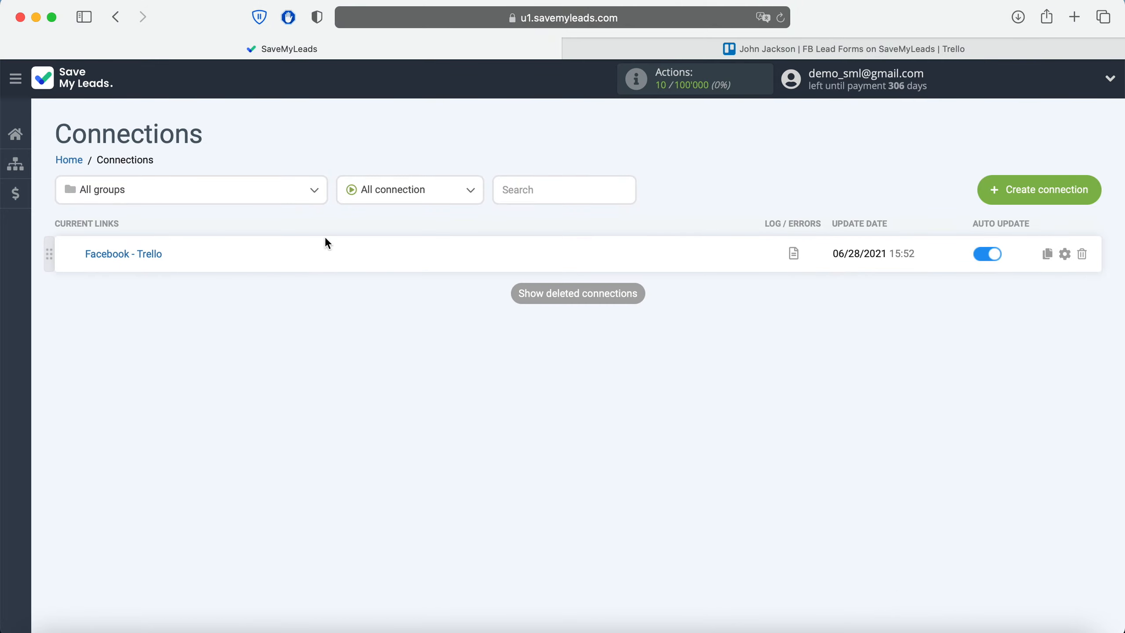
# Rename the Facebook - Trello connection as "Facebook - Trello LeadForm 19.05.2021" and save it without changing its group.
pyautogui.click(1065, 255)
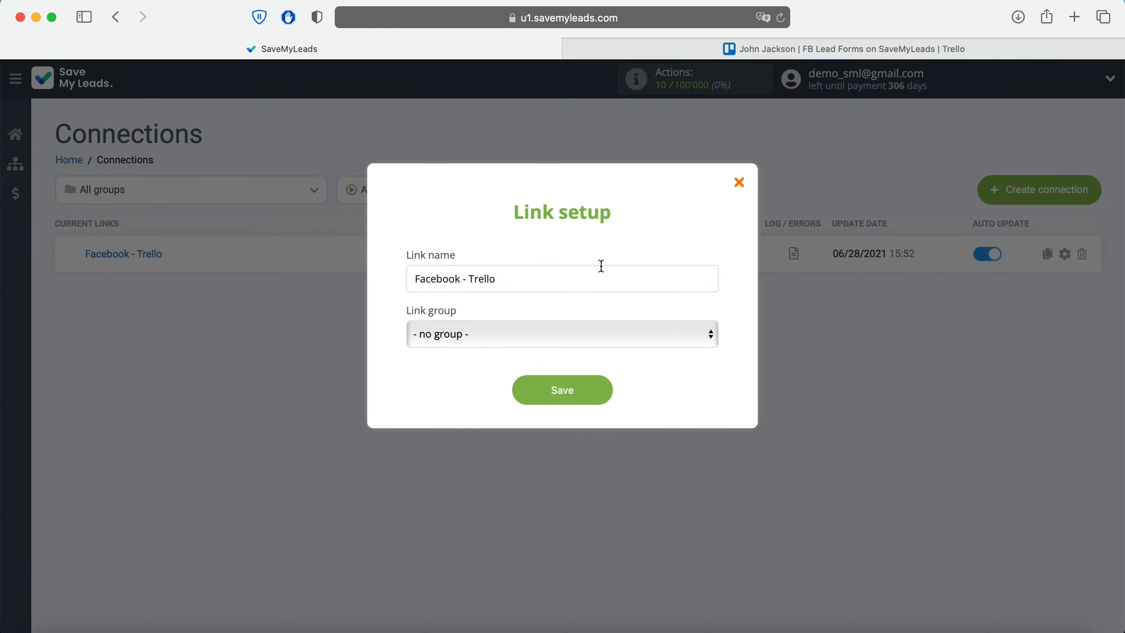
pyautogui.click(596, 277)
pyautogui.write('LeadForm 19.05.2021')
pyautogui.click(602, 390)
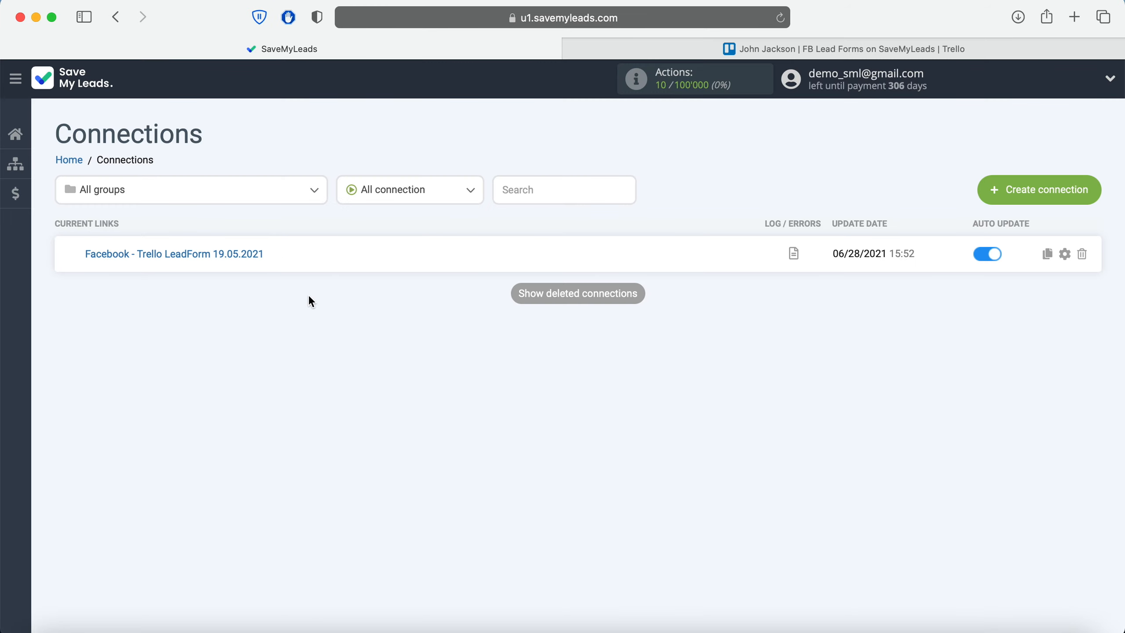